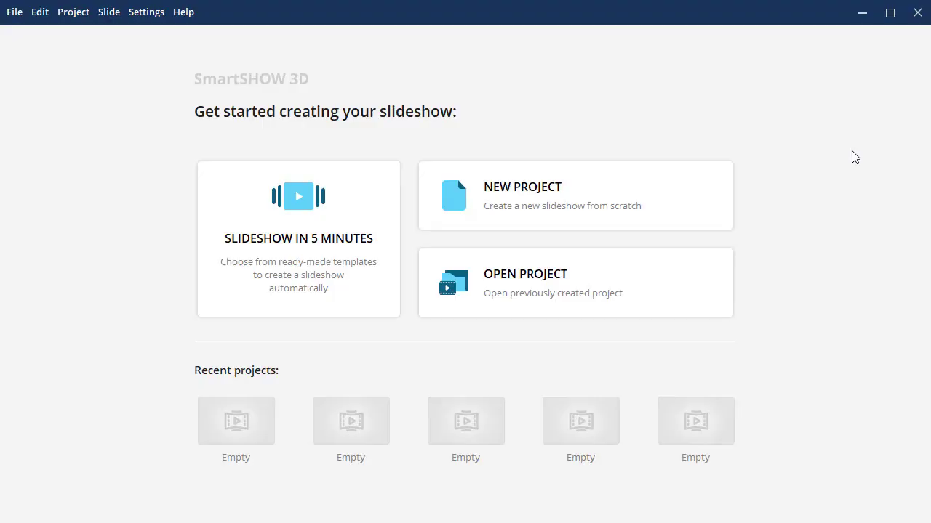
# Step: Start a new project with photo 1 (1).jpg as its first slide
pyautogui.click(560, 191)
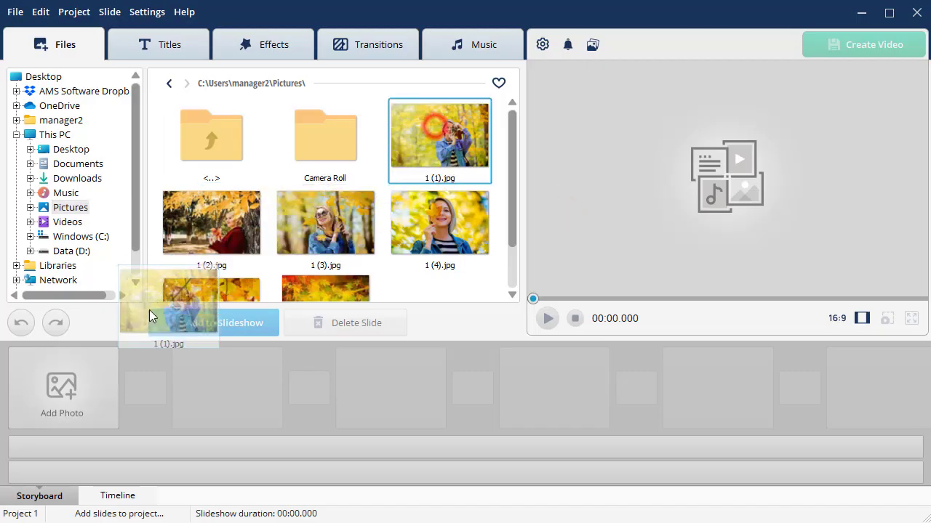
pyautogui.moveTo(436, 131); pyautogui.dragTo(69, 374)
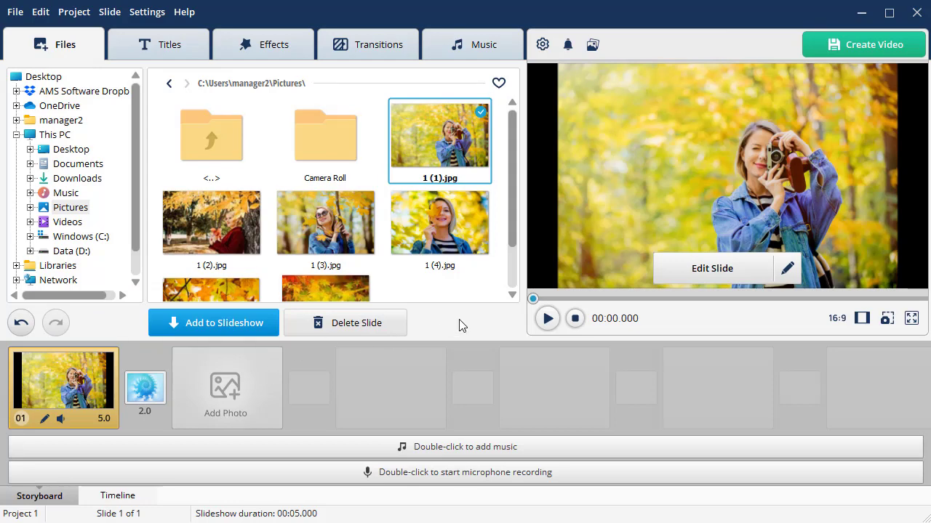
# Step: Make the slide 10 seconds long, set autumn-leaves image 1 (6) as background, and stretch the portrait across the frame
pyautogui.click(670, 266)
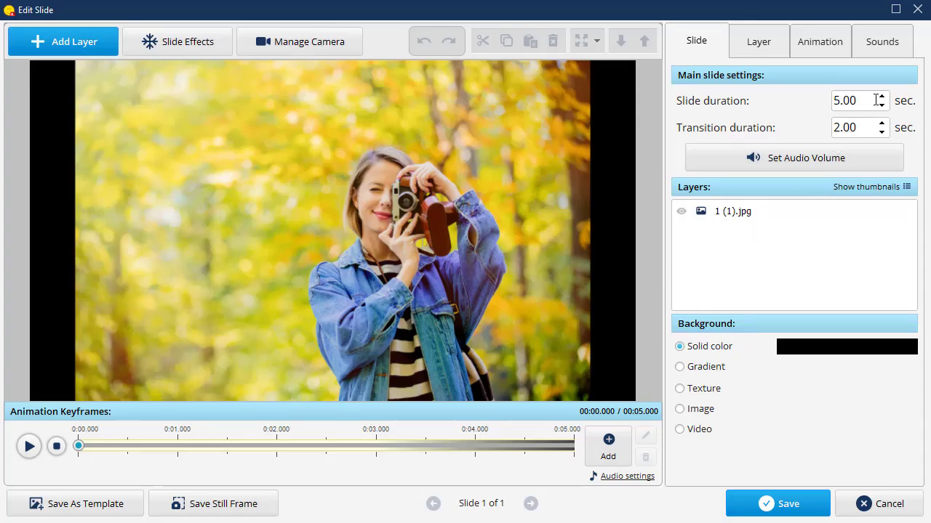
pyautogui.click(882, 97)
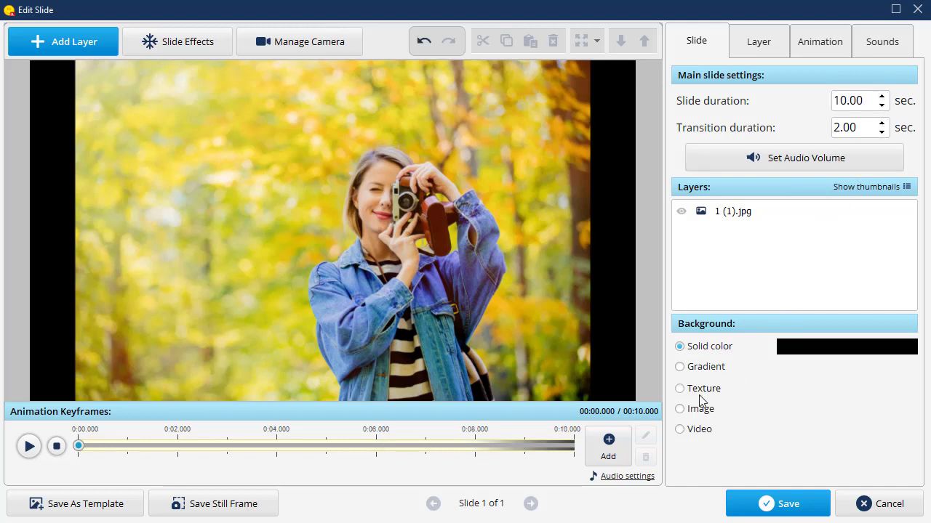
pyautogui.click(681, 410)
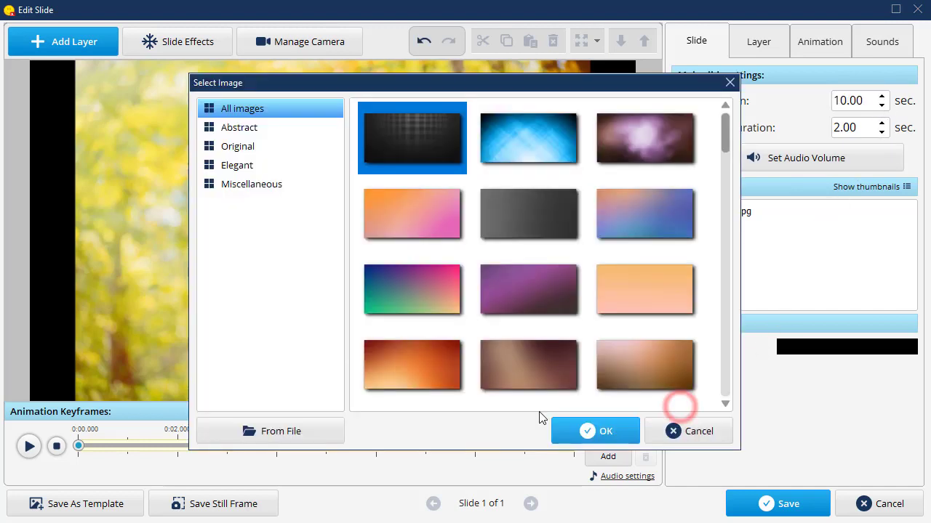
pyautogui.click(322, 430)
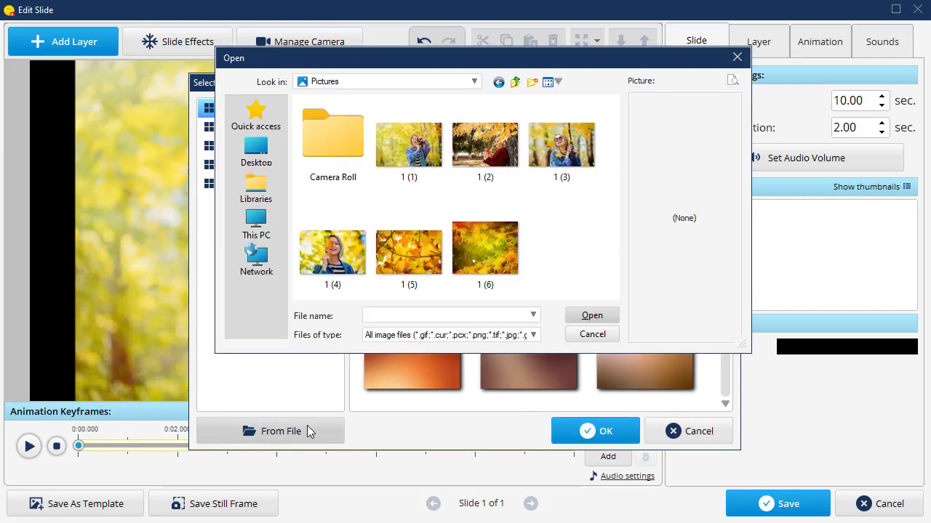
pyautogui.click(478, 243)
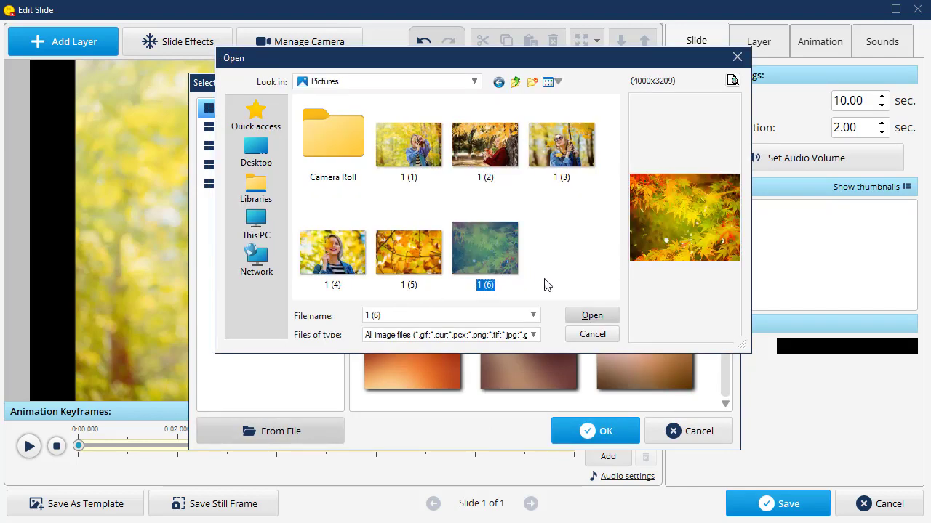
pyautogui.click(590, 317)
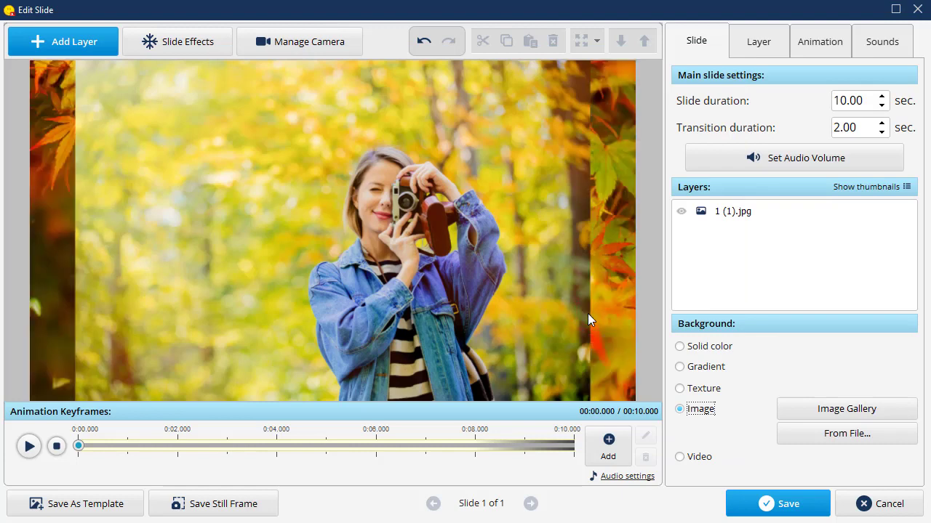
pyautogui.click(424, 199)
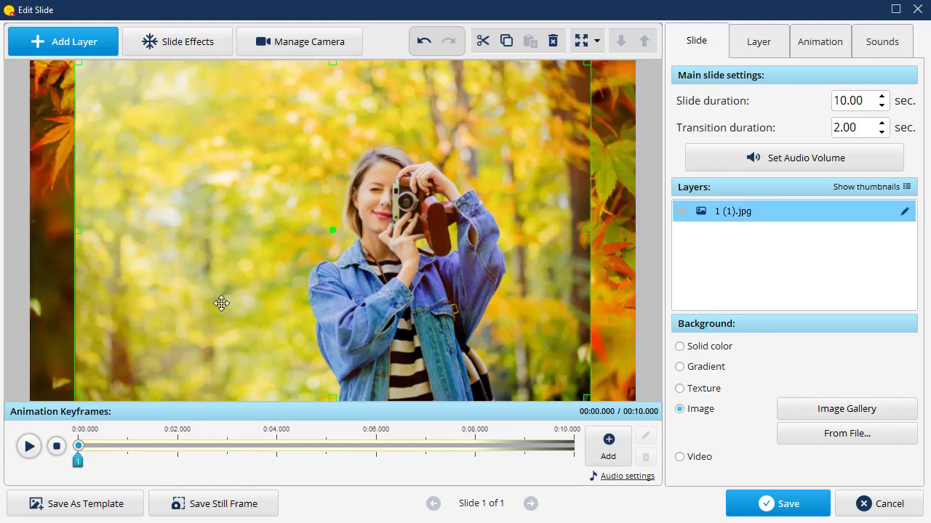
pyautogui.moveTo(78, 397); pyautogui.dragTo(24, 423)
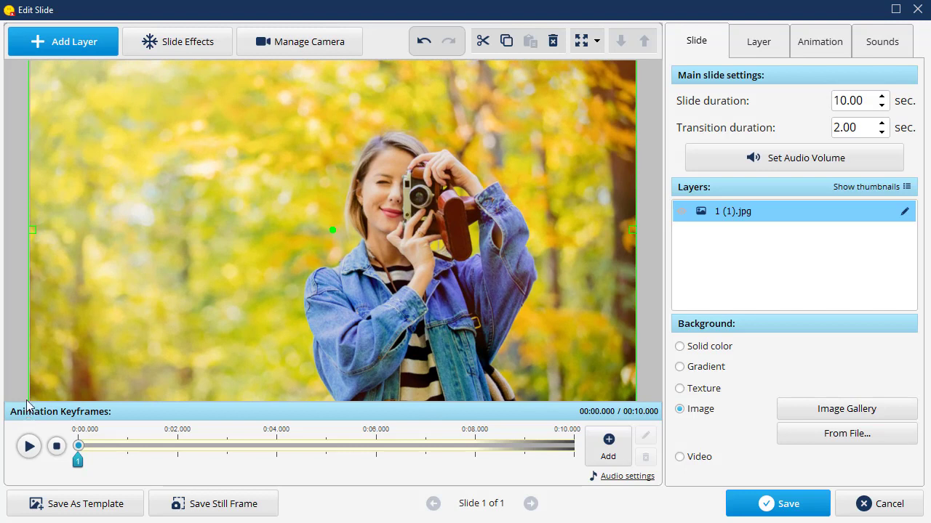
# Step: Add a video mask layer using the 'watercolor mask' clip
pyautogui.click(43, 43)
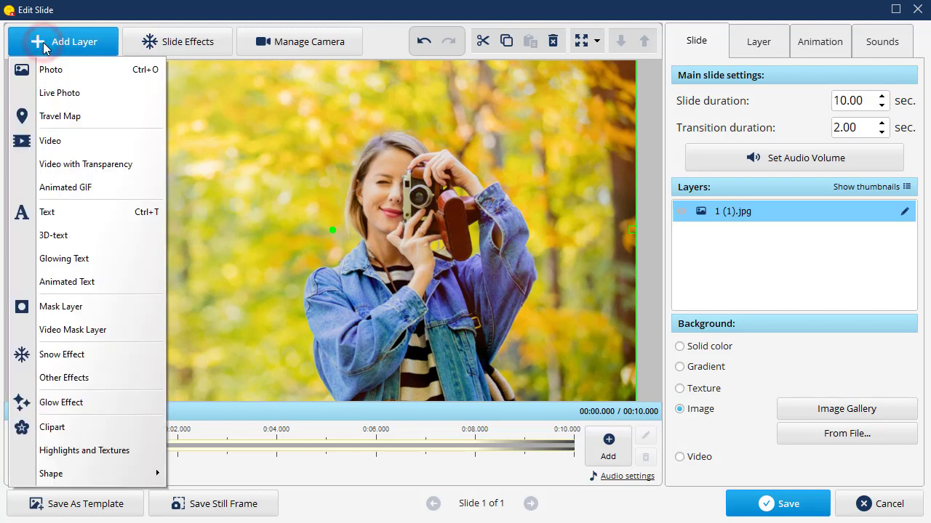
pyautogui.click(140, 330)
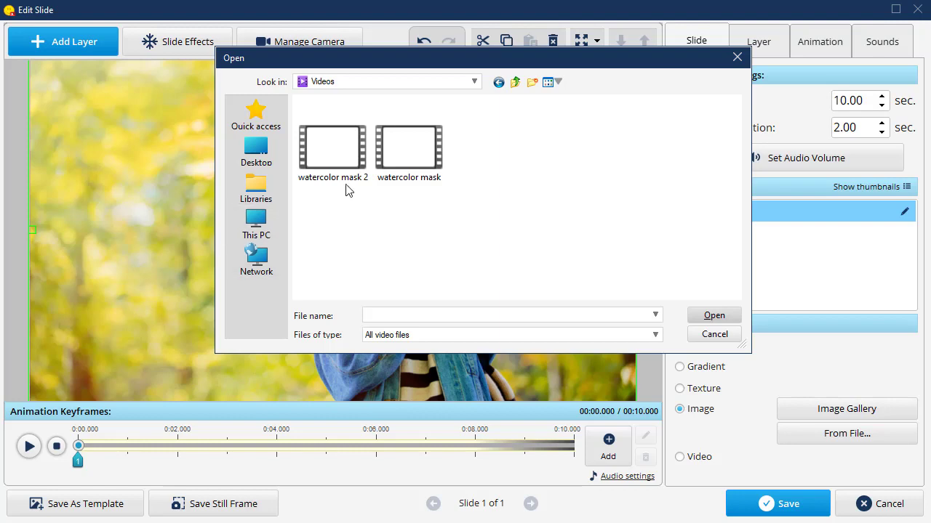
pyautogui.click(404, 149)
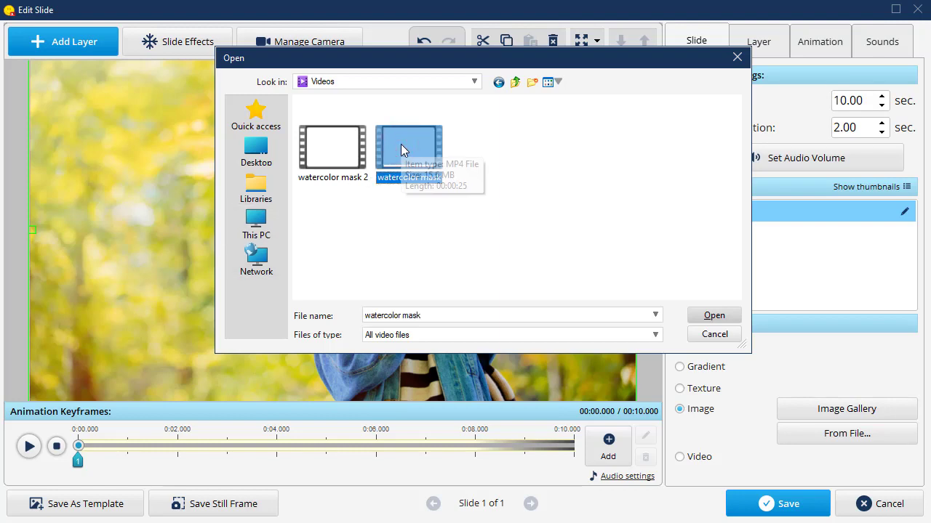
pyautogui.click(696, 316)
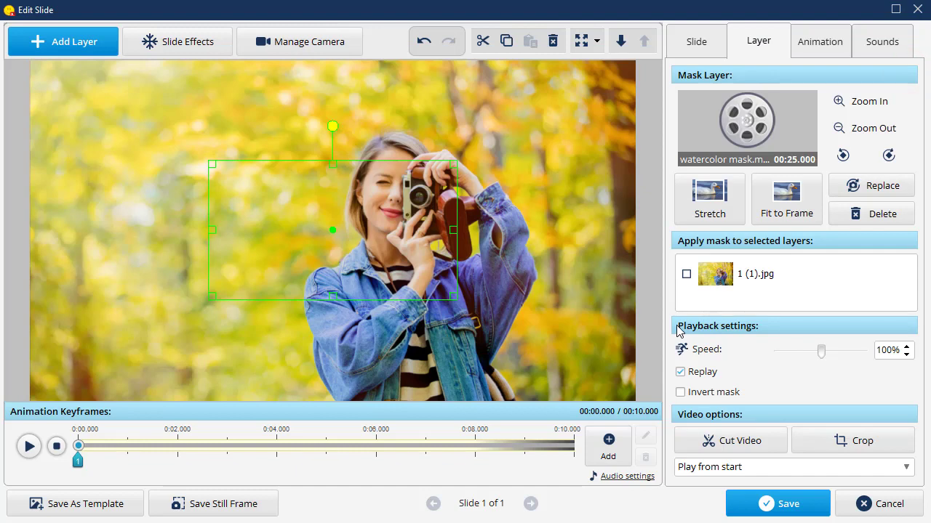
# Step: Rotate the watercolor mask 90°, enlarge and move it over the woman, and apply it to 1 (1).jpg
pyautogui.moveTo(332, 129); pyautogui.dragTo(446, 237)
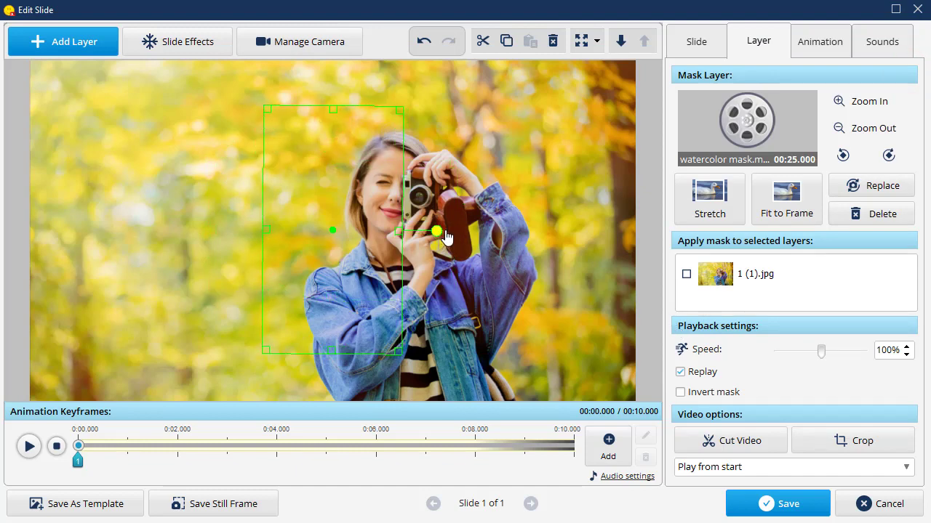
pyautogui.moveTo(401, 109); pyautogui.dragTo(430, 82)
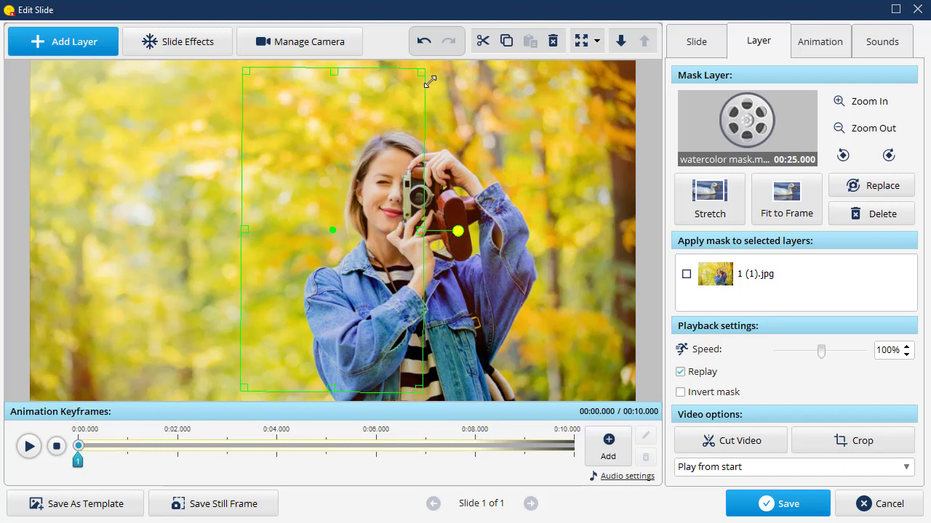
pyautogui.moveTo(333, 209); pyautogui.dragTo(406, 212)
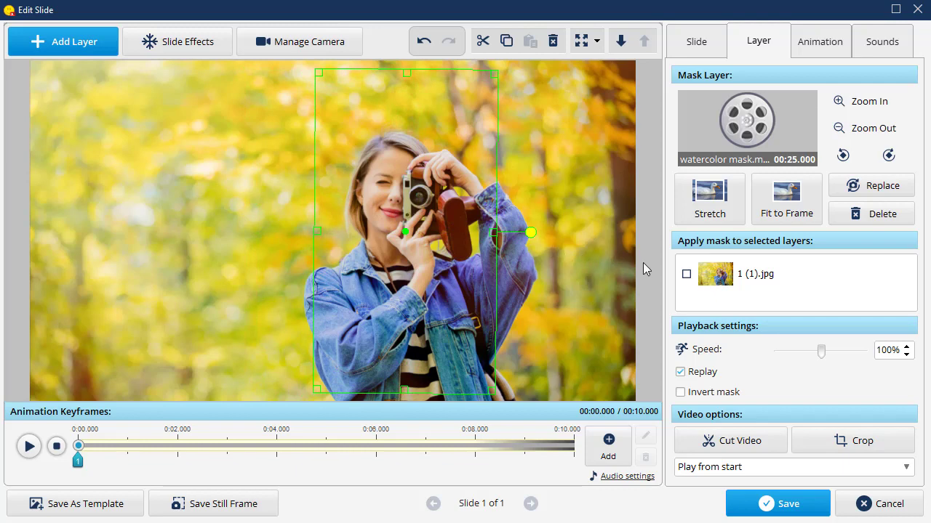
pyautogui.click(686, 277)
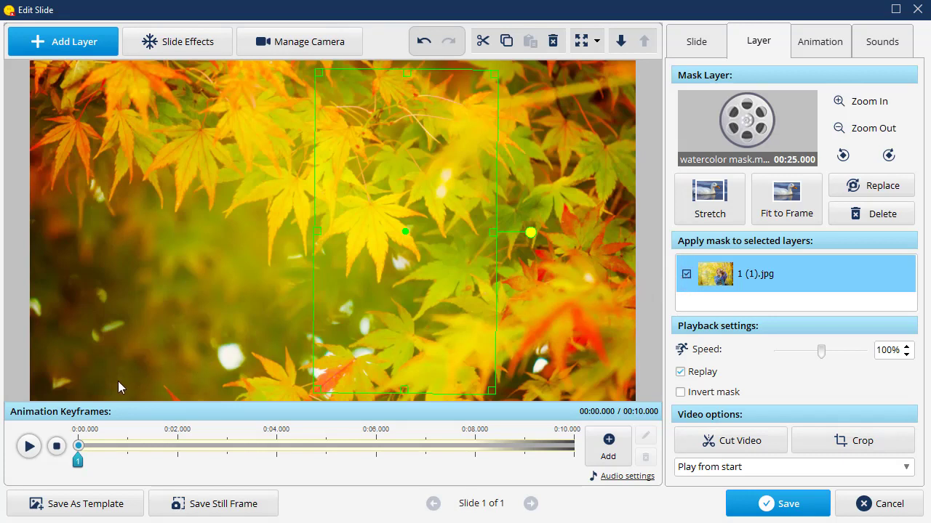
# Step: Preview the reveal, then raise the mask layer's Speed slider to about 169%
pyautogui.click(29, 446)
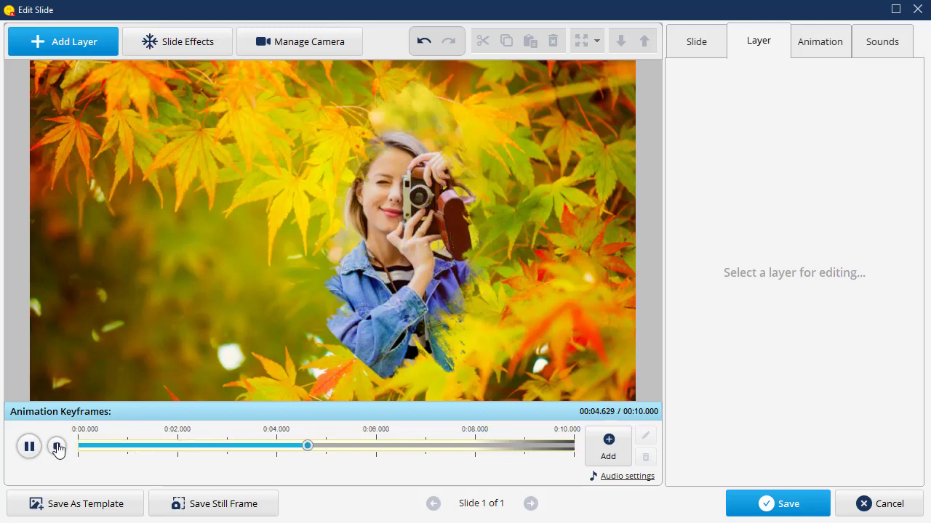
pyautogui.click(57, 446)
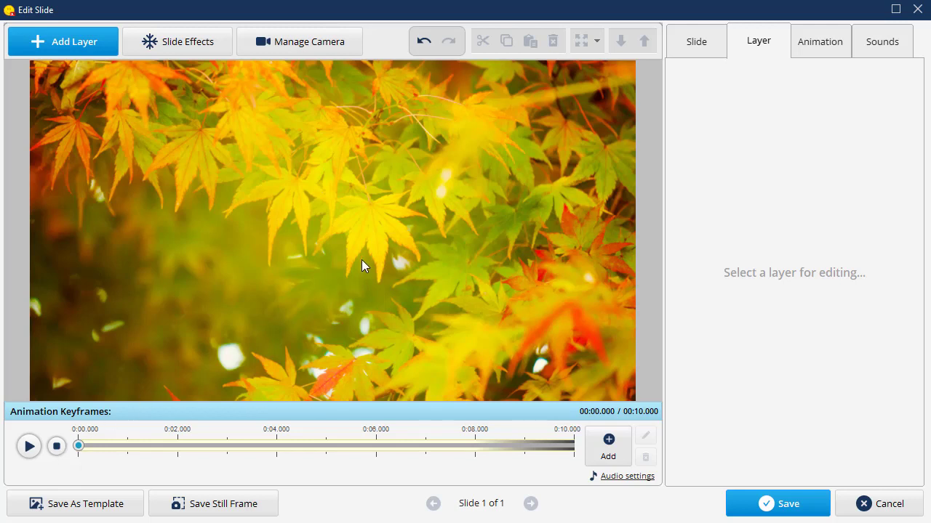
pyautogui.click(386, 246)
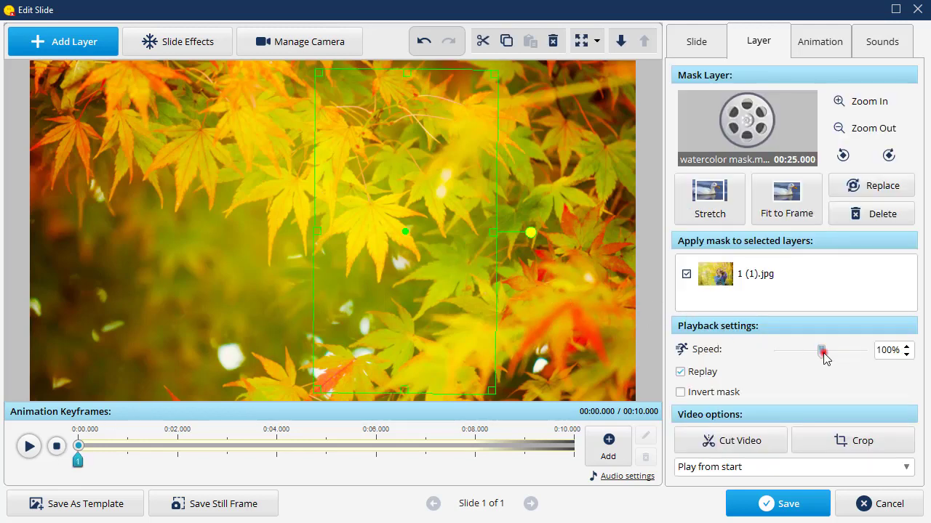
pyautogui.moveTo(824, 356)
pyautogui.mouseDown()
pyautogui.moveTo(843, 354)
pyautogui.moveTo(818, 352)
pyautogui.mouseUp()
# Step: Add a watercolor mask keyframe at about 3.8 seconds
pyautogui.click(30, 448)
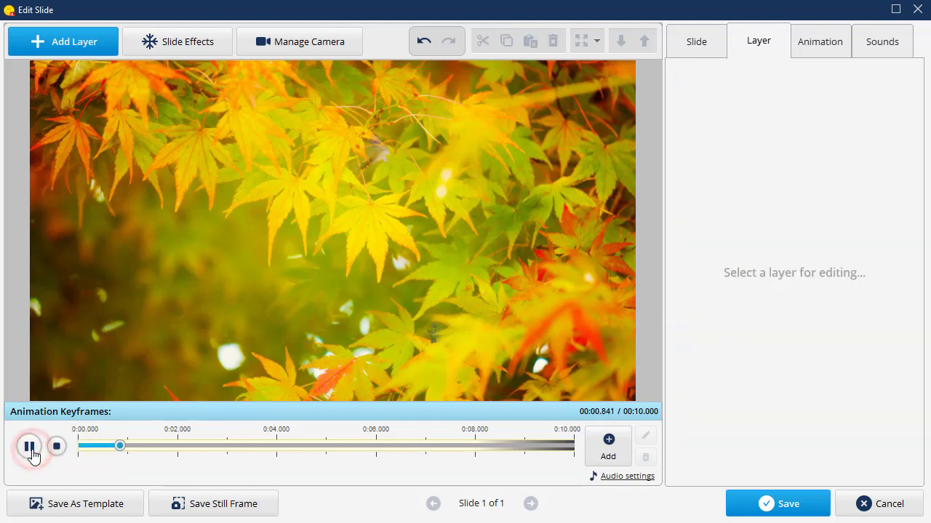
pyautogui.click(30, 448)
pyautogui.click(367, 311)
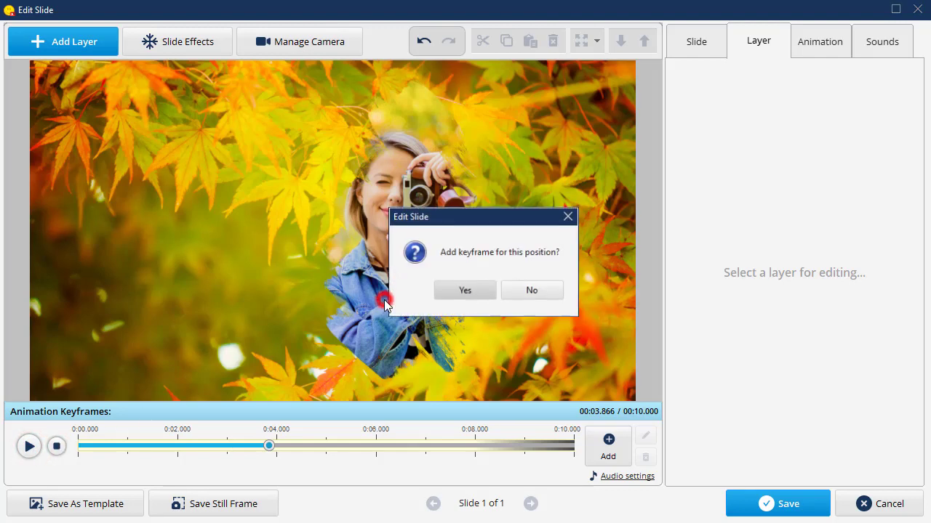
pyautogui.click(458, 289)
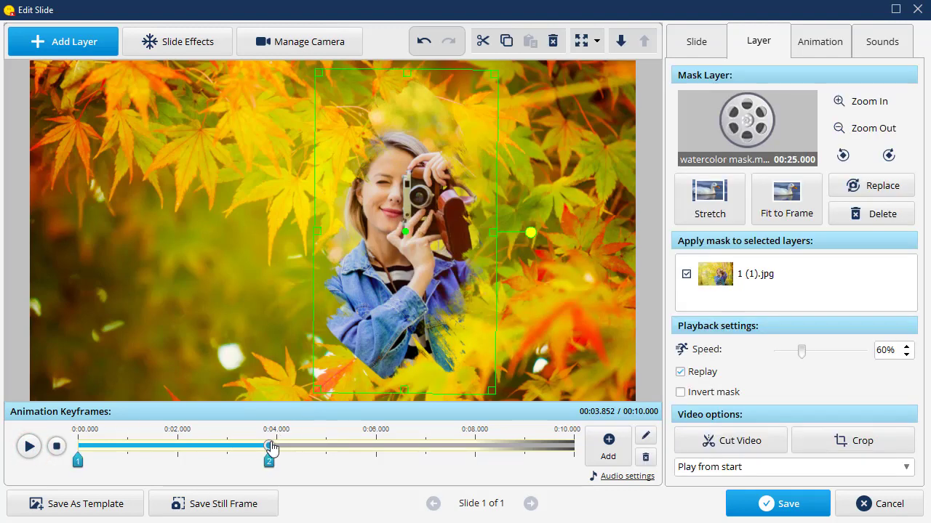
# Step: Add an end-of-slide mask keyframe with 142° rotation and 2376% zoom
pyautogui.moveTo(271, 448); pyautogui.dragTo(573, 449)
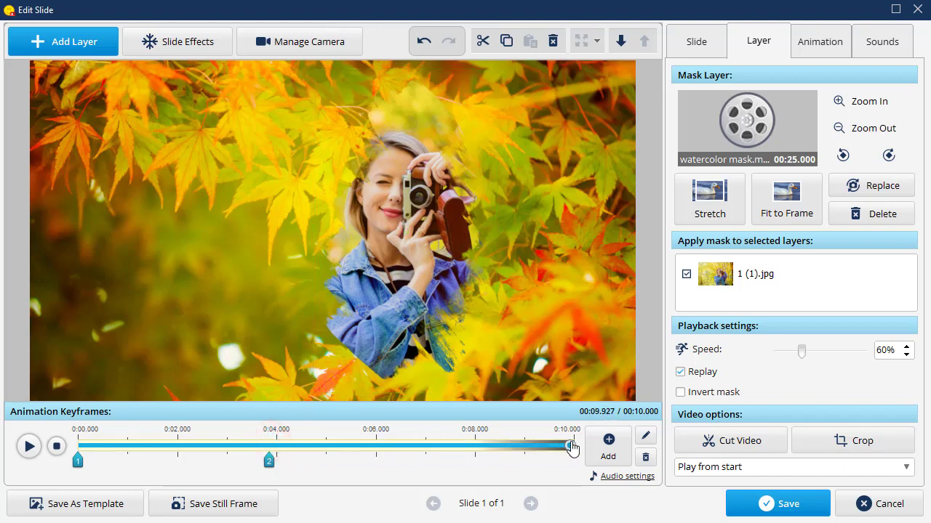
pyautogui.click(606, 444)
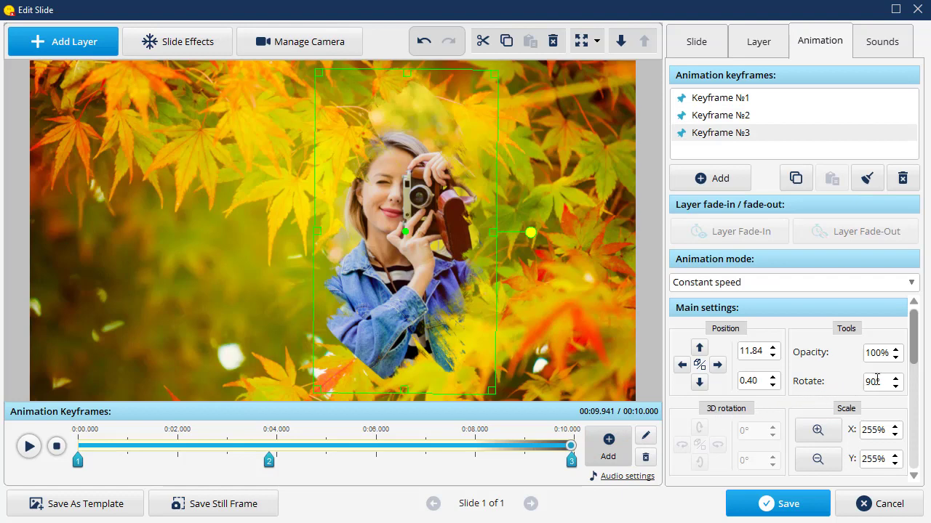
pyautogui.click(894, 378)
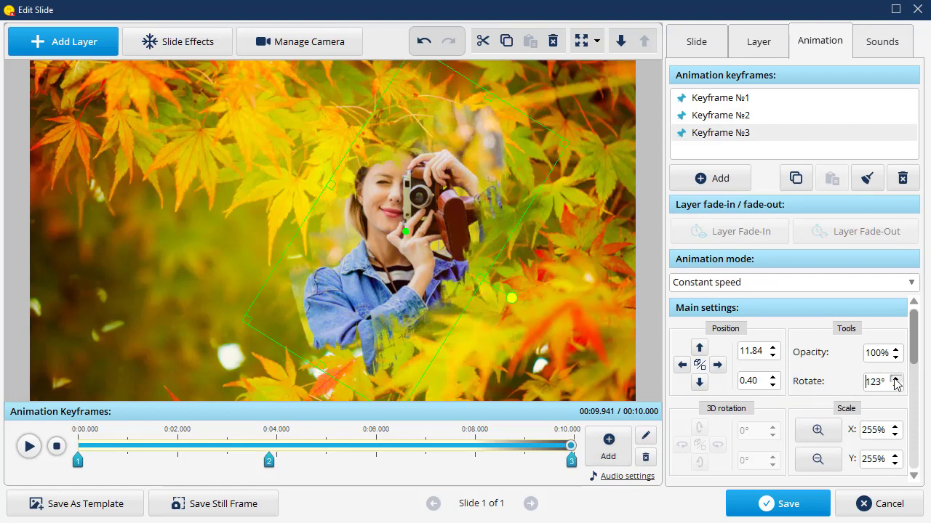
pyautogui.click(895, 378)
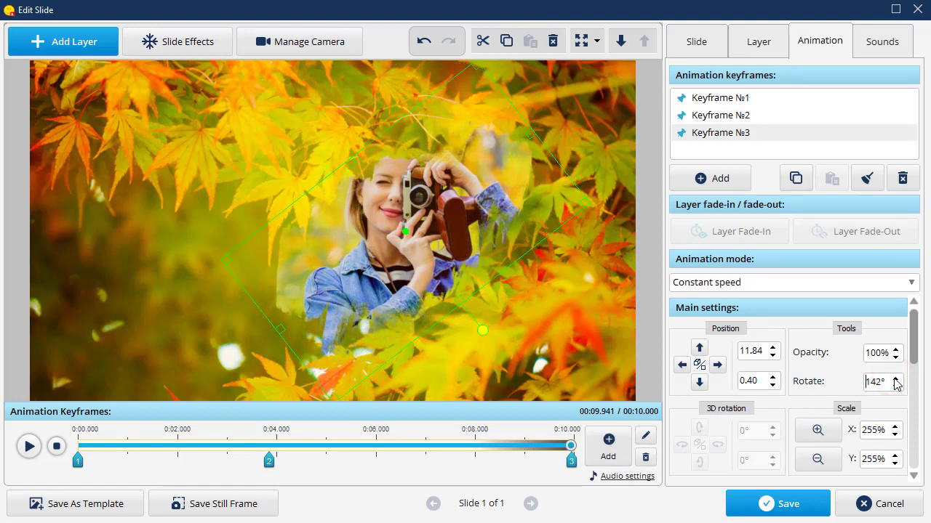
pyautogui.click(816, 432)
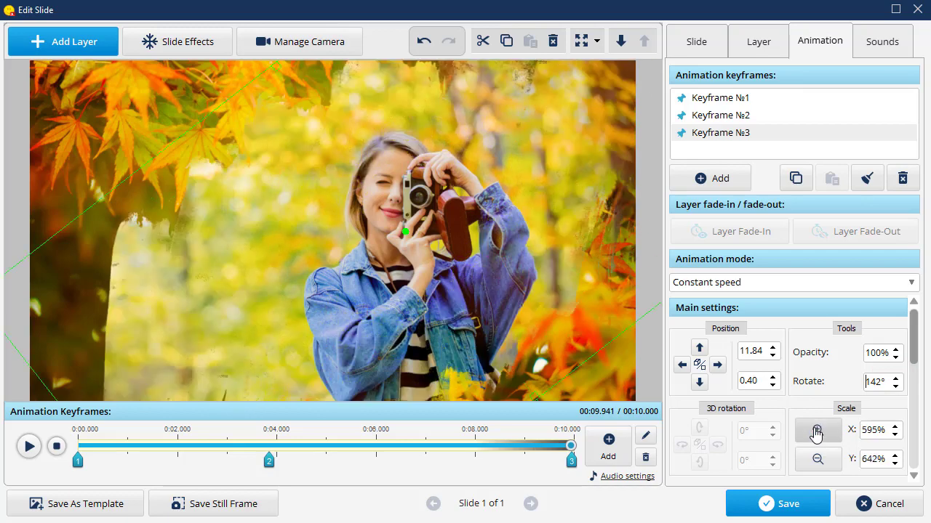
pyautogui.click(816, 432)
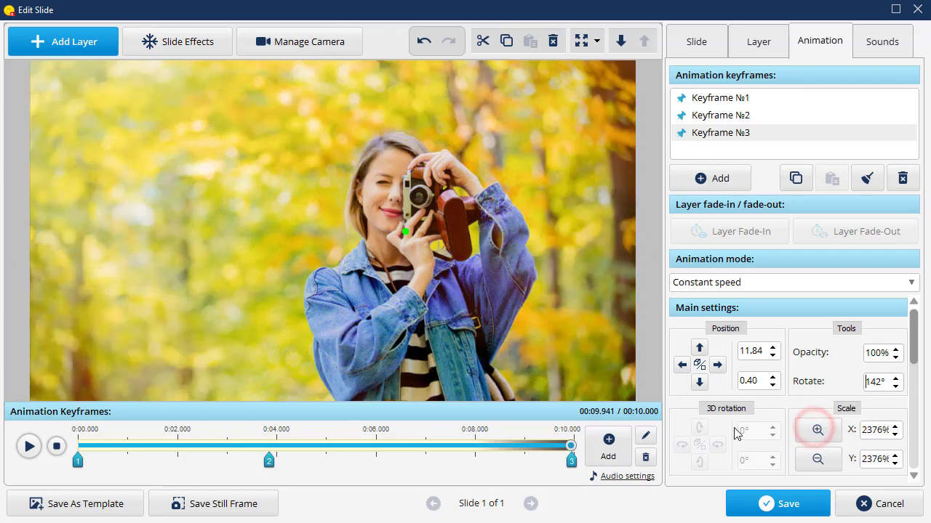
pyautogui.click(59, 447)
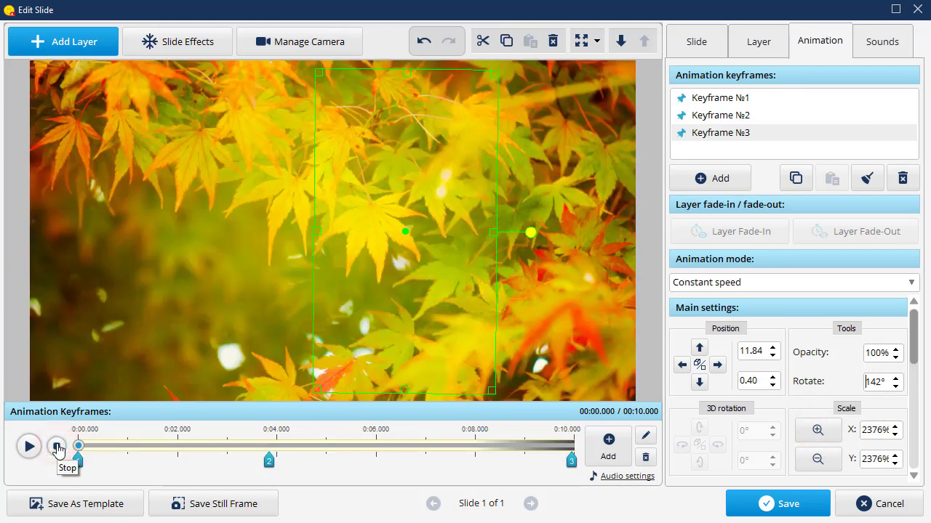
pyautogui.click(28, 446)
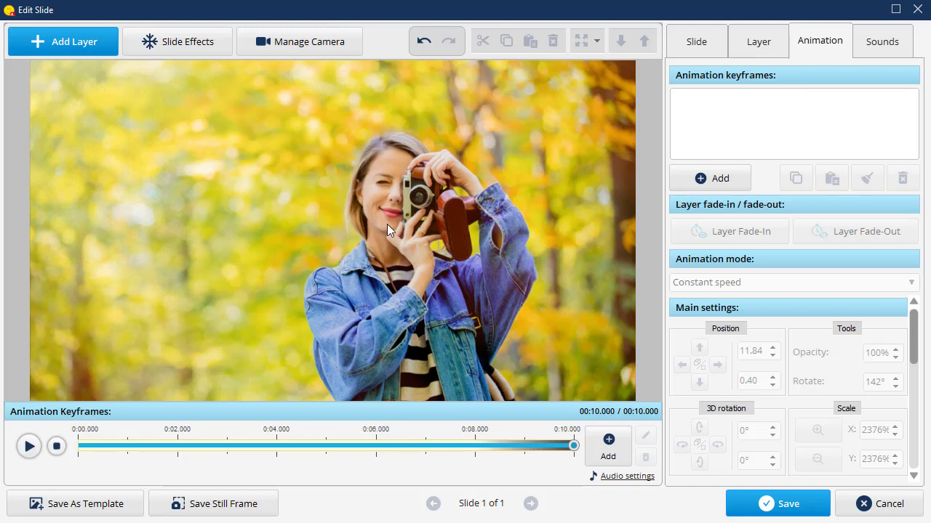
# Step: Add a keyframe for photo 1 (1).jpg at the second keyframe's time
pyautogui.click(675, 37)
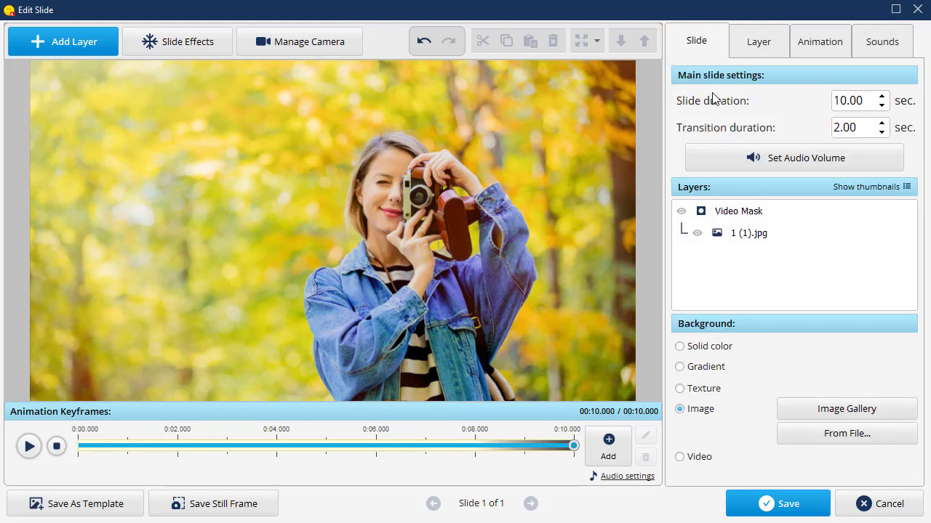
pyautogui.click(755, 212)
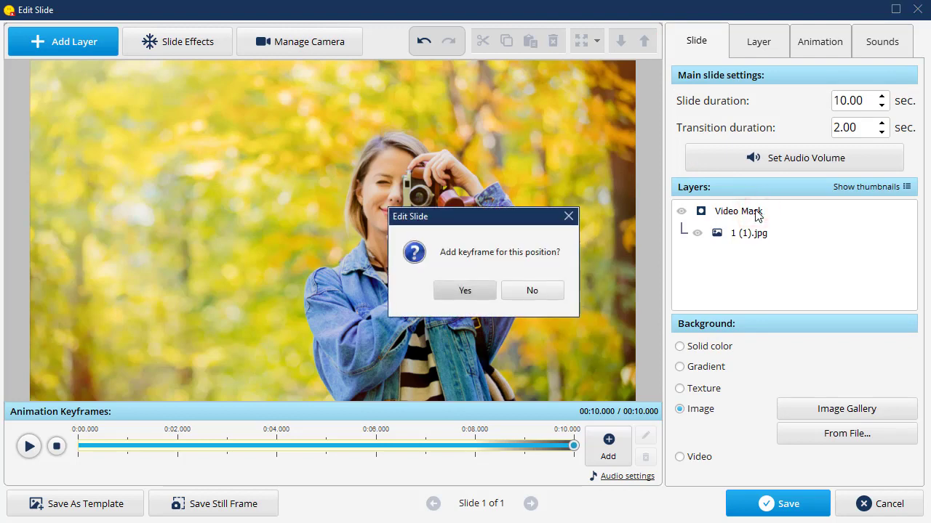
pyautogui.click(542, 291)
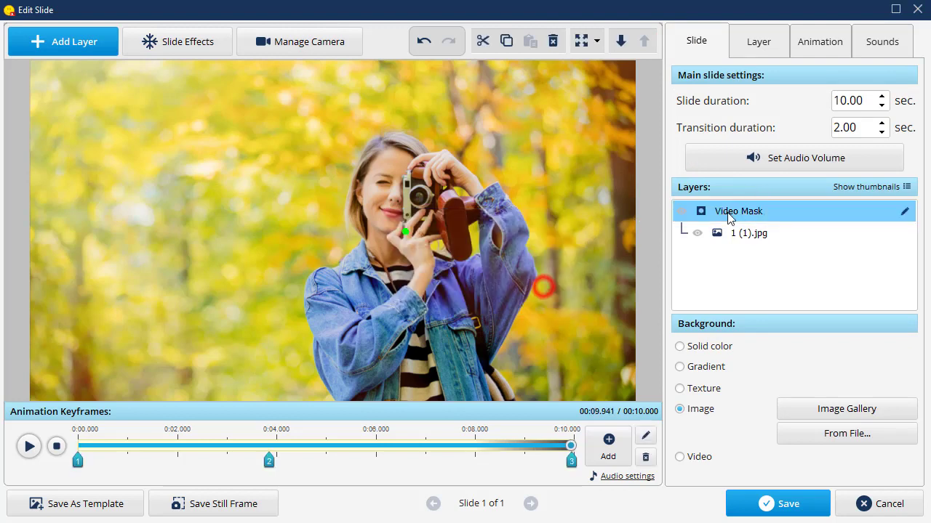
pyautogui.click(268, 460)
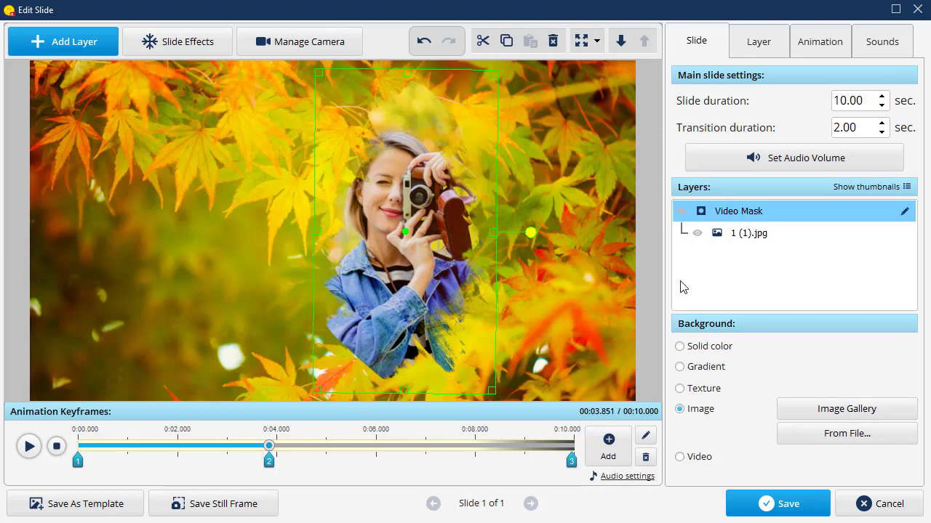
pyautogui.click(770, 233)
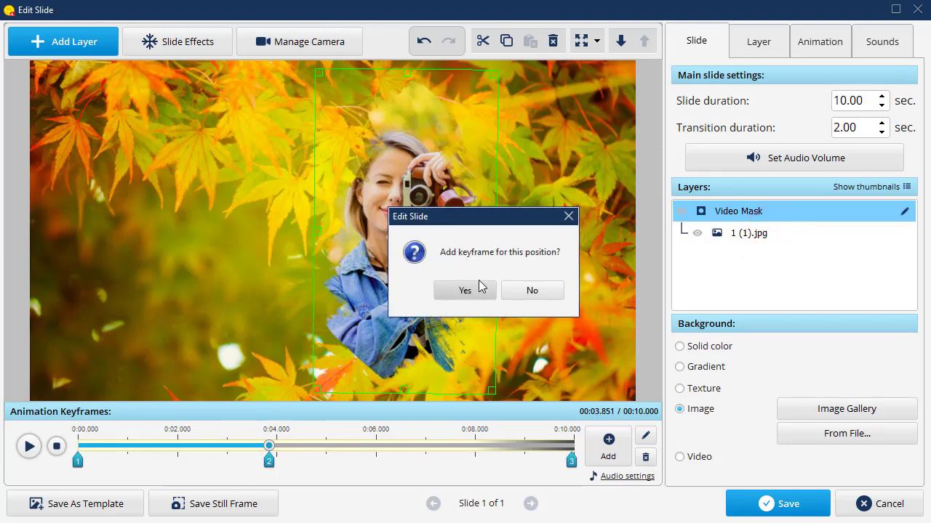
pyautogui.click(476, 289)
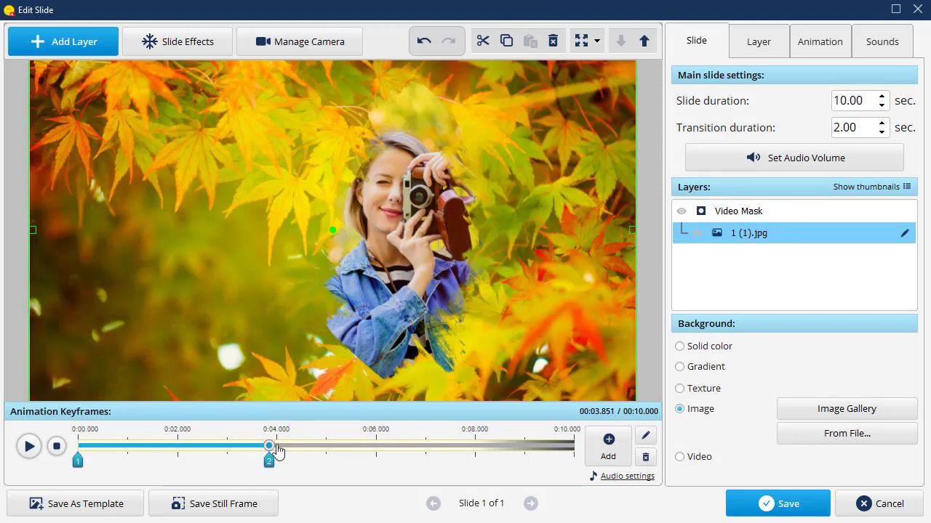
# Step: Add an end-of-slide photo keyframe zoomed to 680% and shifted left to X -16
pyautogui.moveTo(272, 451); pyautogui.dragTo(574, 446)
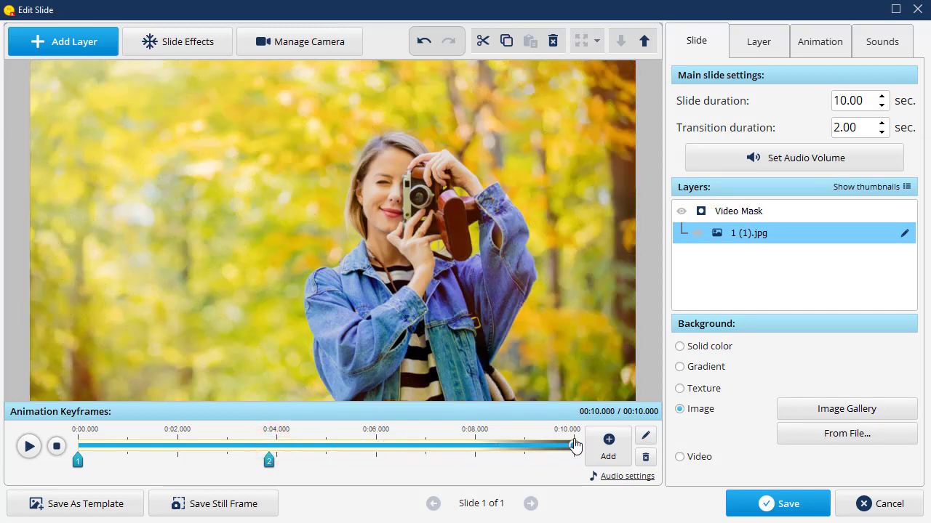
pyautogui.click(611, 445)
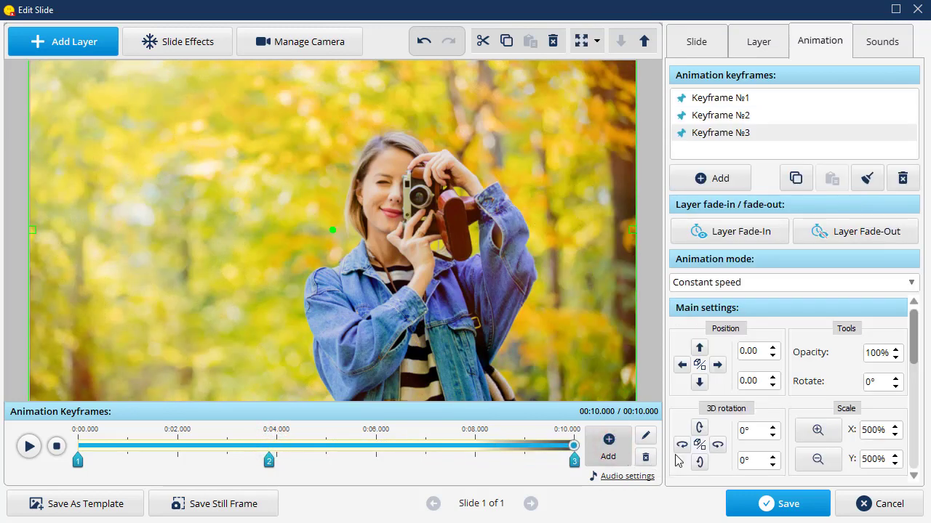
pyautogui.click(816, 430)
pyautogui.click(816, 431)
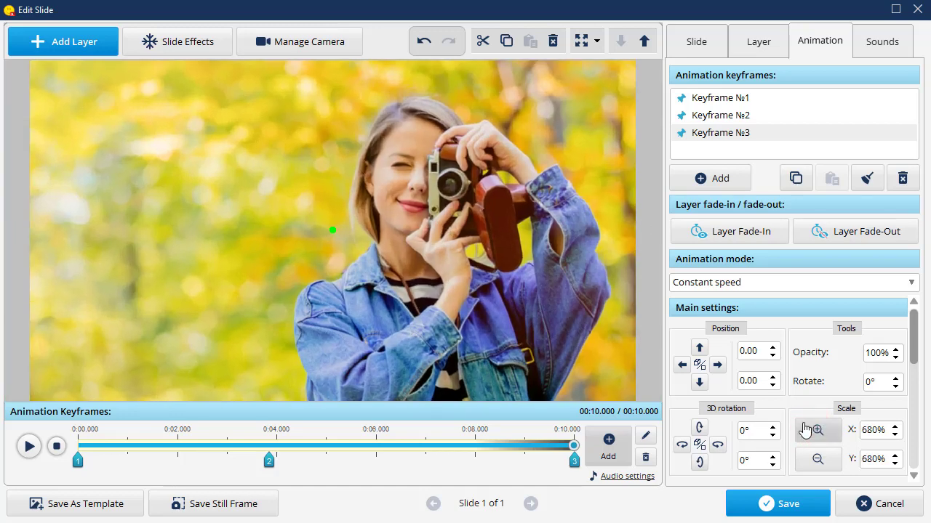
pyautogui.click(682, 365)
pyautogui.click(682, 365)
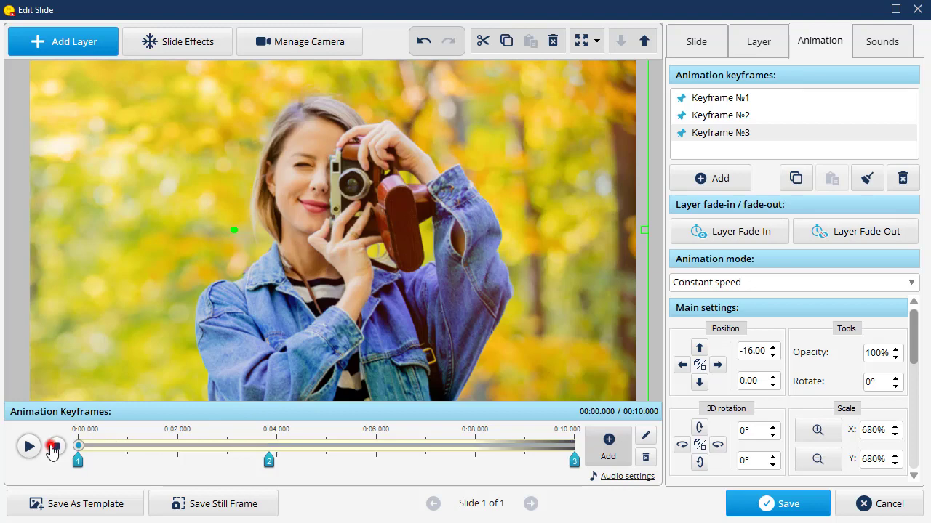
pyautogui.click(29, 447)
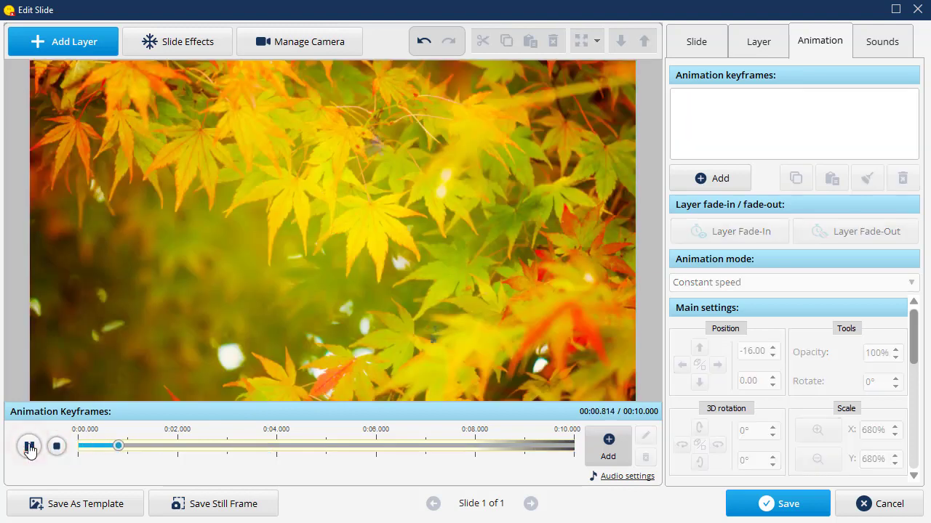